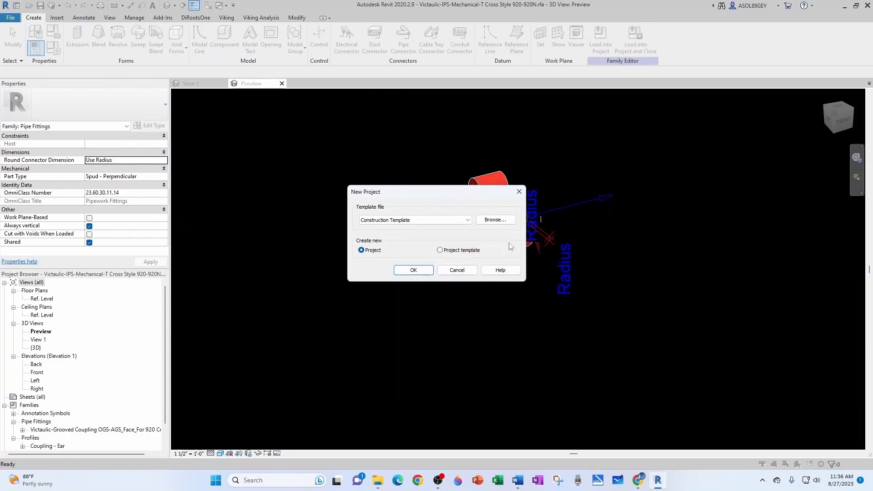
- Create a new project from the mechanical template
left_click(415, 221)
left_click(433, 245)
left_click(417, 272)
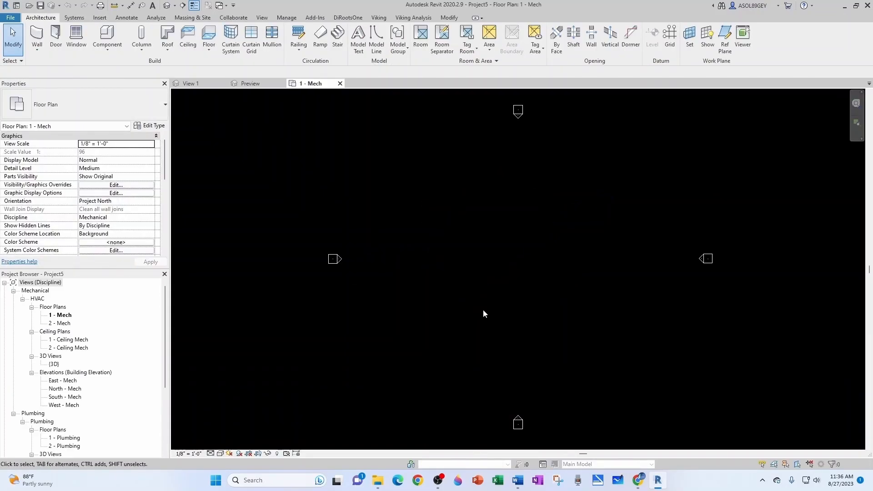
- Draw a horizontal 2 1/2" pipe about 38'-6" long at 9'-0" middle elevation and set the floor plan's detail level to Fine
key("p")
key("i")
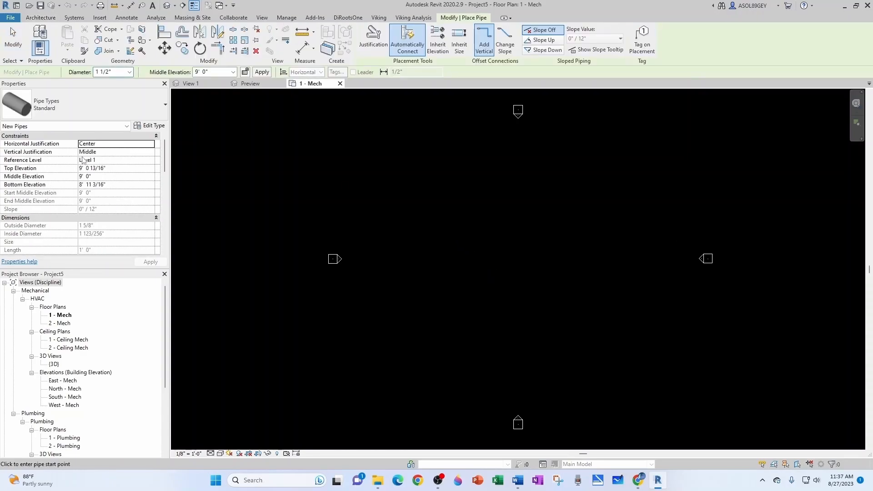
left_click(130, 72)
left_click(111, 138)
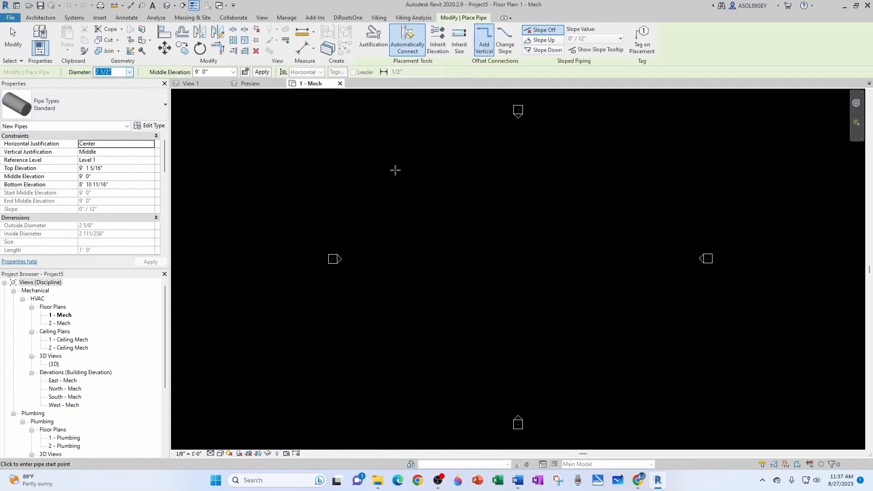
scroll(468, 255, "up", 2)
left_click(441, 254)
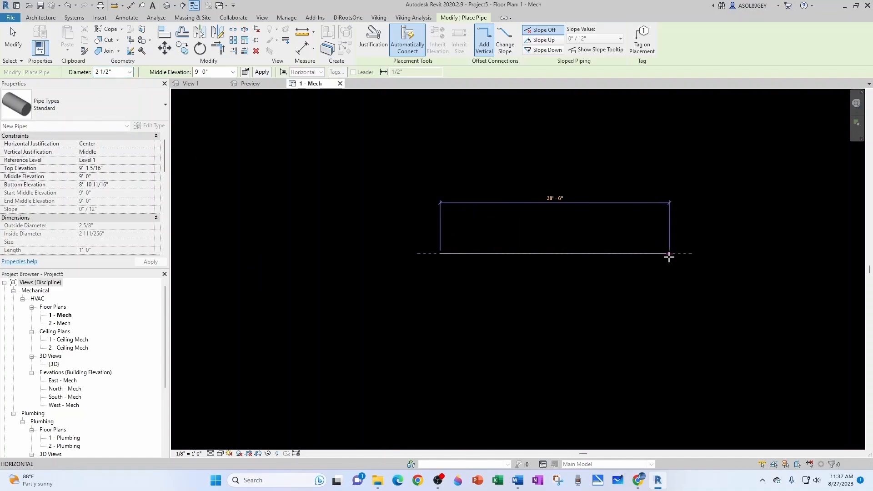
left_click(669, 253)
key("Escape")
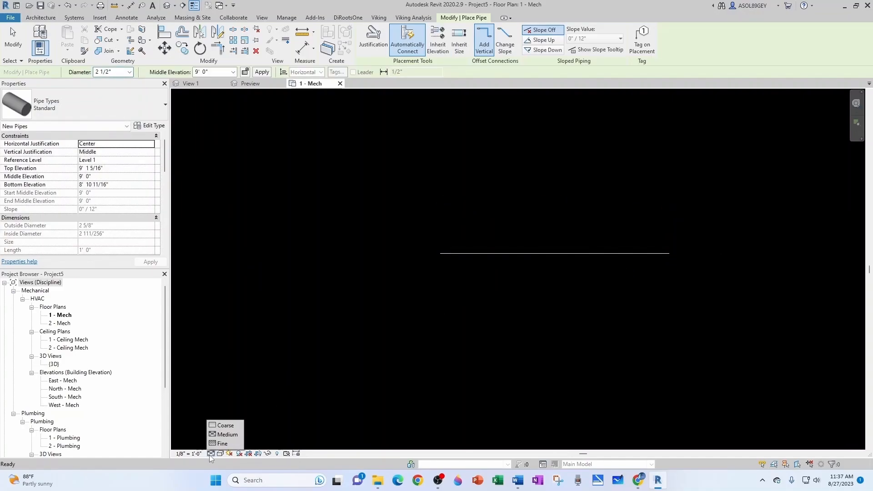
scroll(579, 256, "up", 3)
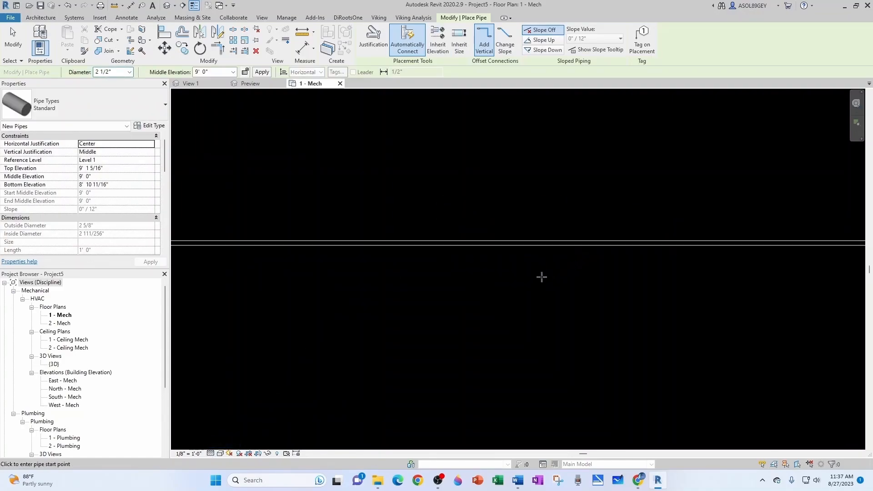
key("Escape")
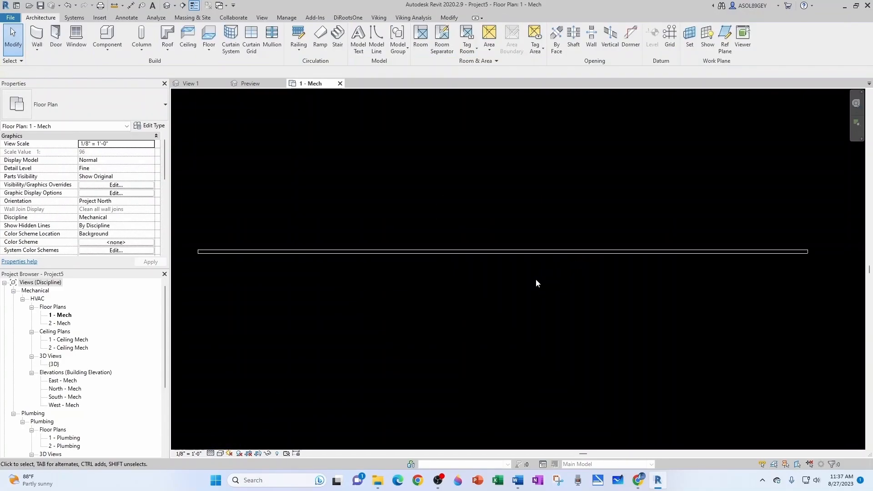
- Load the Victaulic Mechanical-T Outlet Style 920-920N family into Project5 and place one instance in empty space on the floor plan
left_click(197, 85)
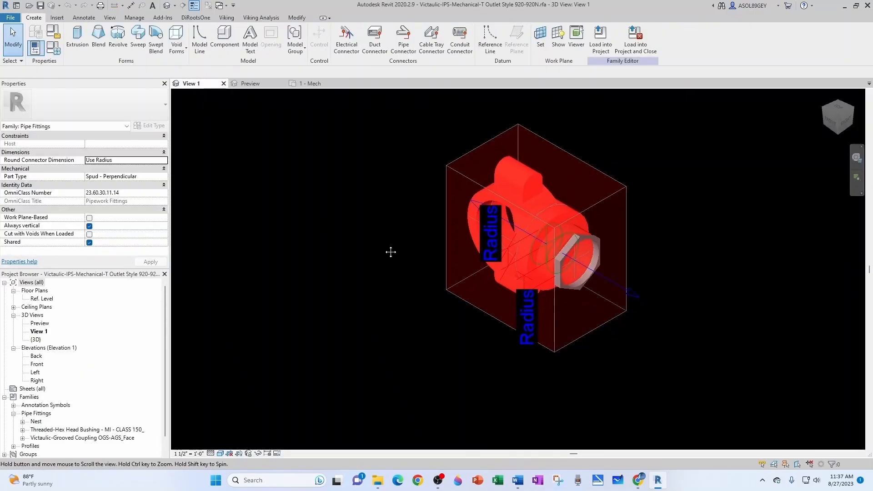
left_click(600, 45)
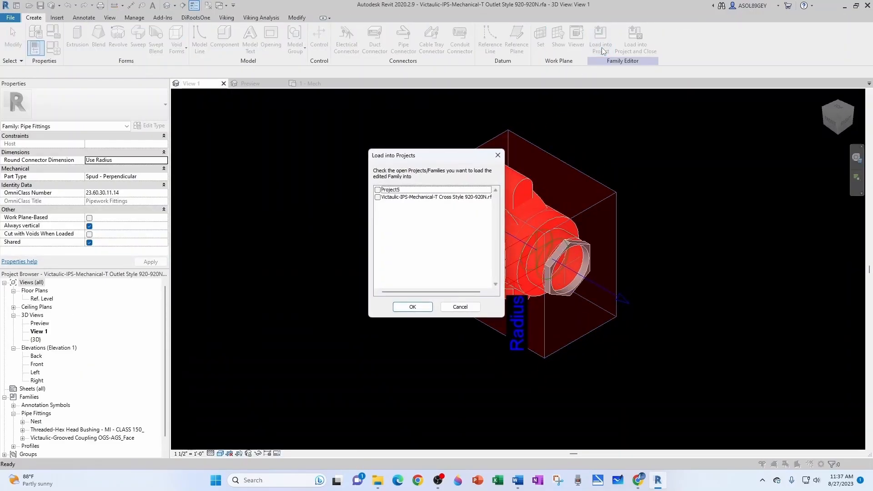
left_click(378, 189)
left_click(412, 307)
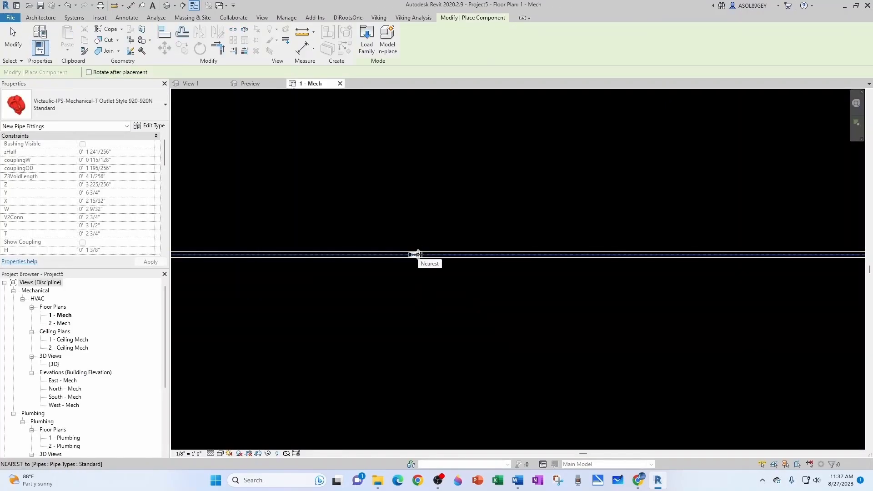
scroll(417, 254, "down", 3)
scroll(408, 318, "up", 2)
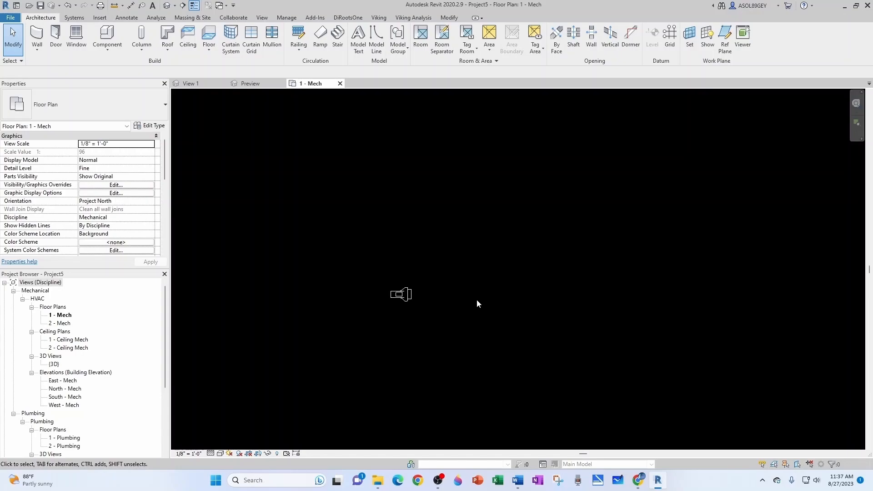
left_click(411, 295)
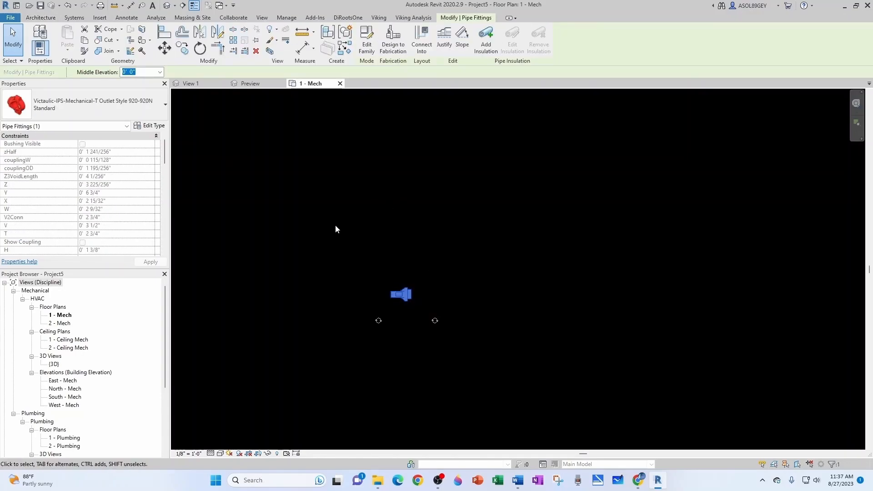
left_click(267, 333)
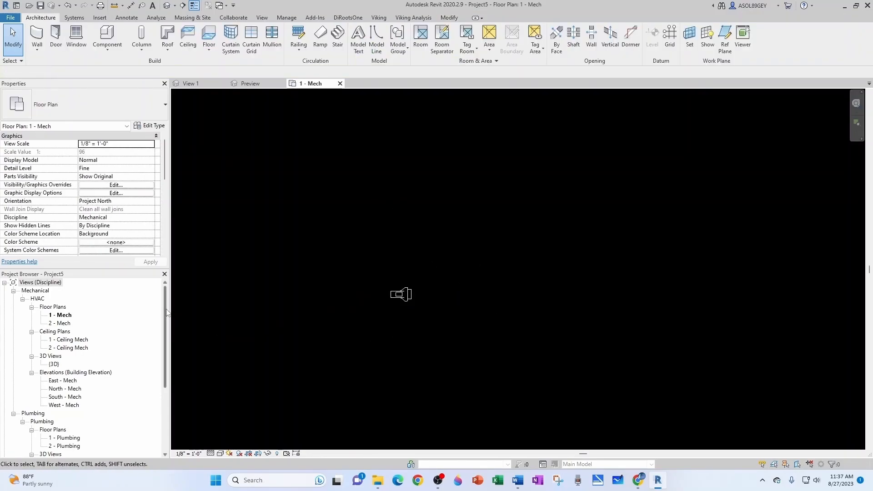
- Place a Standard type Tee - Generic pipe fitting in the empty area beside the Mechanical-T outlet
scroll(128, 386, "down", 5)
left_click(122, 404)
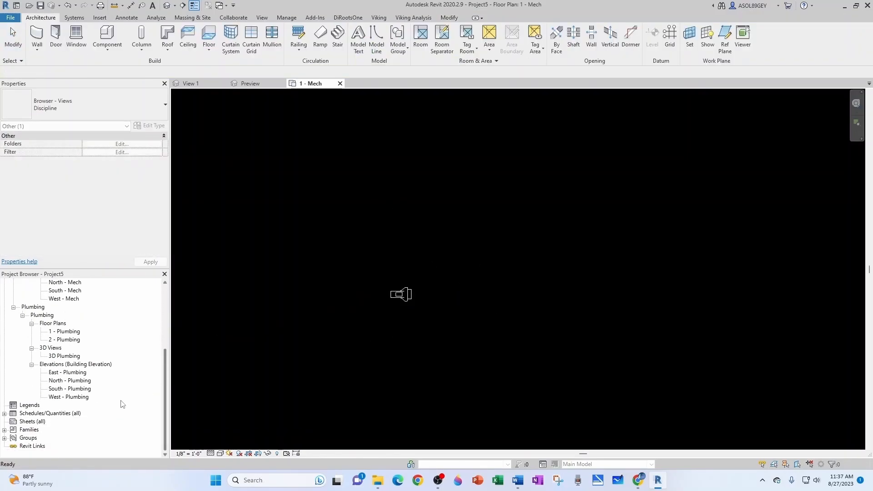
left_click(5, 430)
scroll(23, 337, "down", 5)
left_click(13, 324)
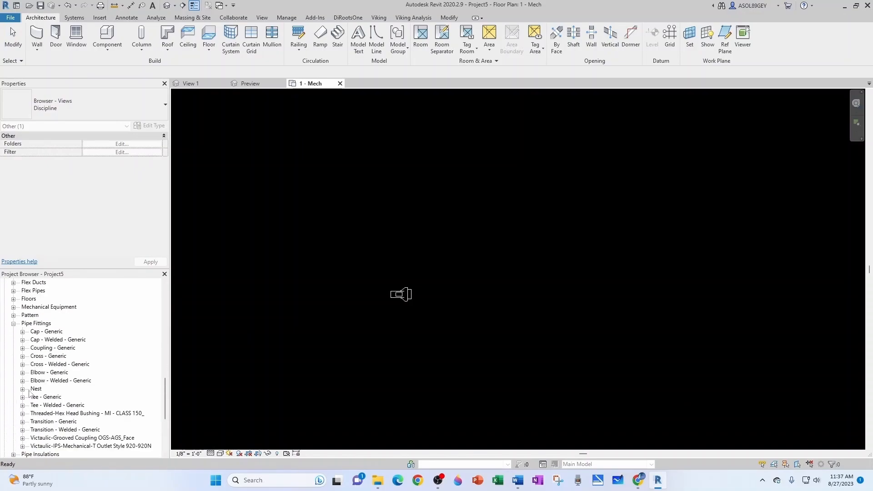
left_click(22, 398)
left_click(51, 405)
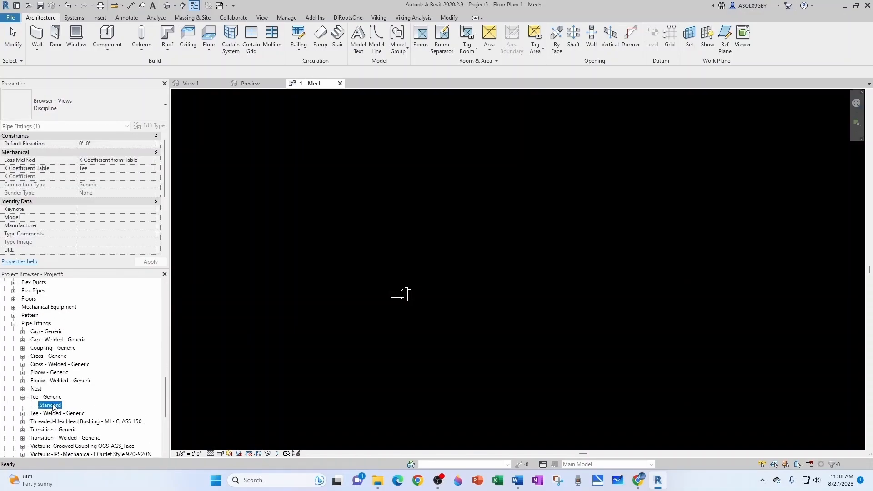
left_click_drag(659, 303, 631, 297)
scroll(512, 284, "up", 3)
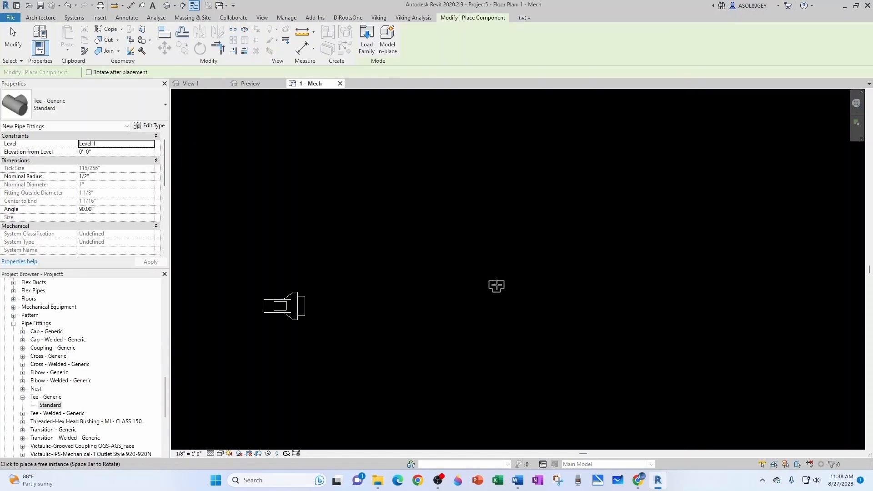
left_click(460, 289)
key("Escape")
key("Escape")
- Draw a short horizontal 1" pipe from the generic tee's right-hand connector
left_click(461, 293)
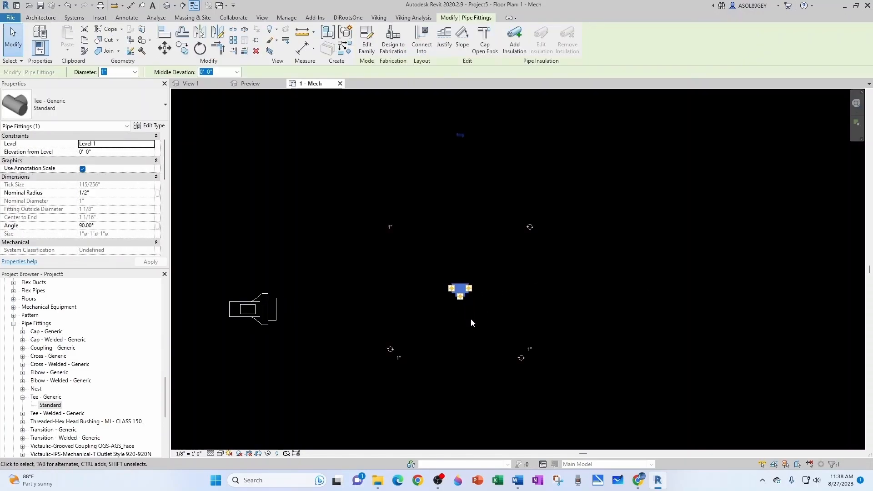
right_click(473, 289)
left_click(501, 82)
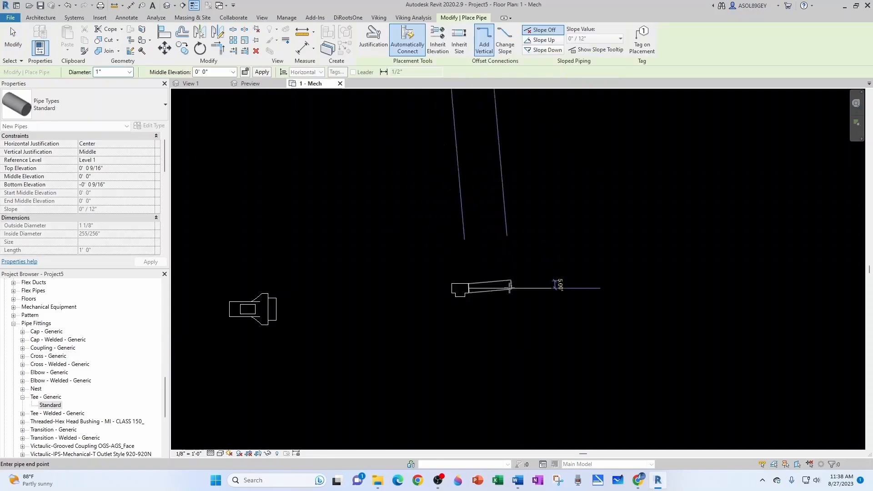
key("Escape")
key("Escape")
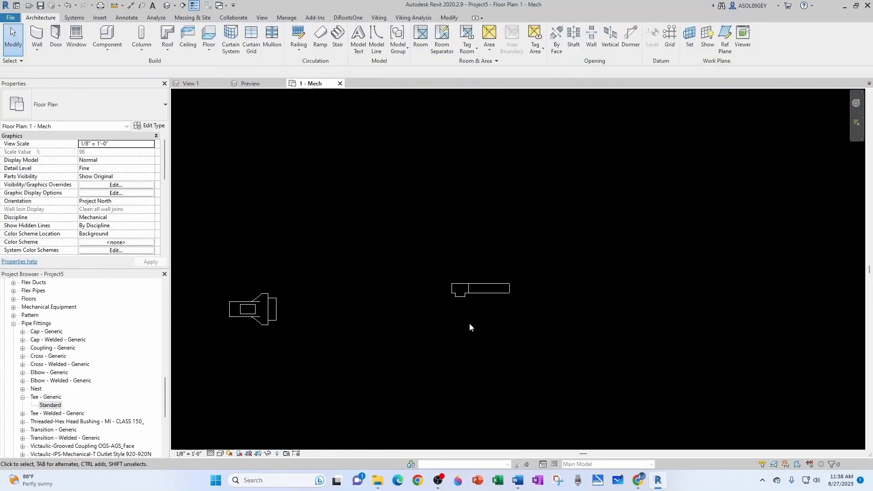
- Open the generic tee's family for editing and check its part type before closing the family
mouse_move(471, 318)
middle_mouse_down()
mouse_move(468, 327)
mouse_move(480, 324)
middle_mouse_up()
right_click(478, 293)
left_click(506, 159)
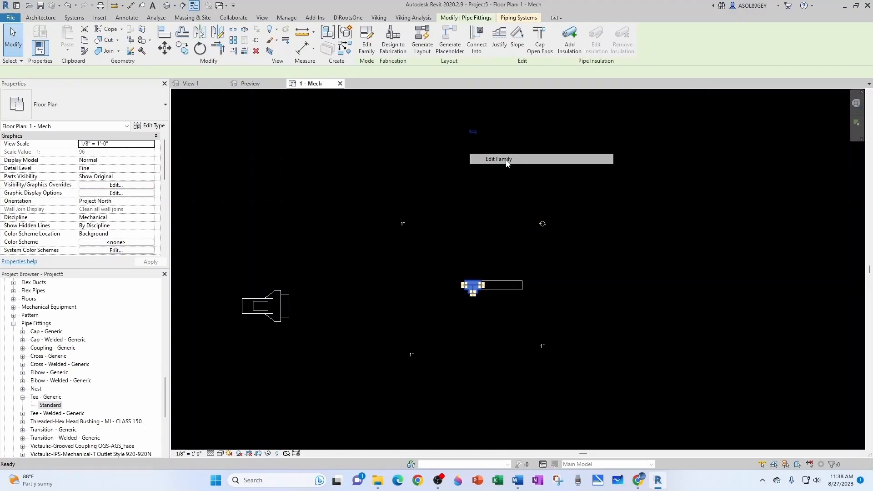
middle_click_drag(506, 164, 429, 253, "shift")
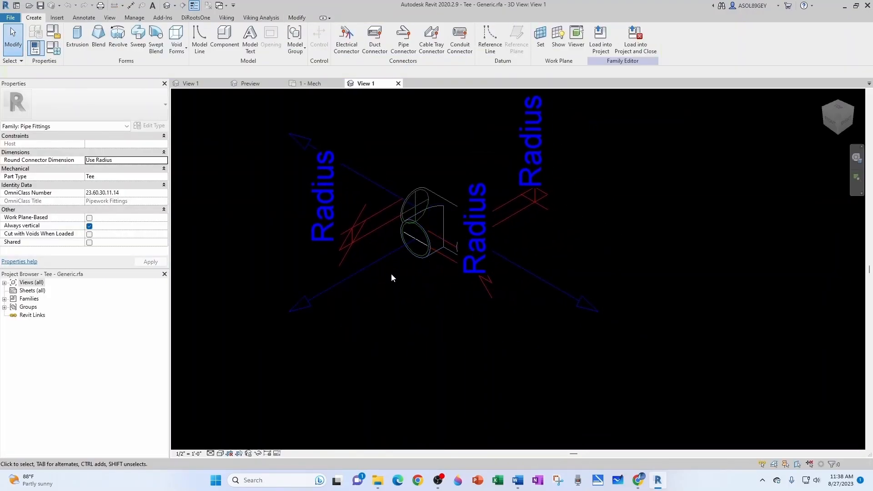
left_click(56, 36)
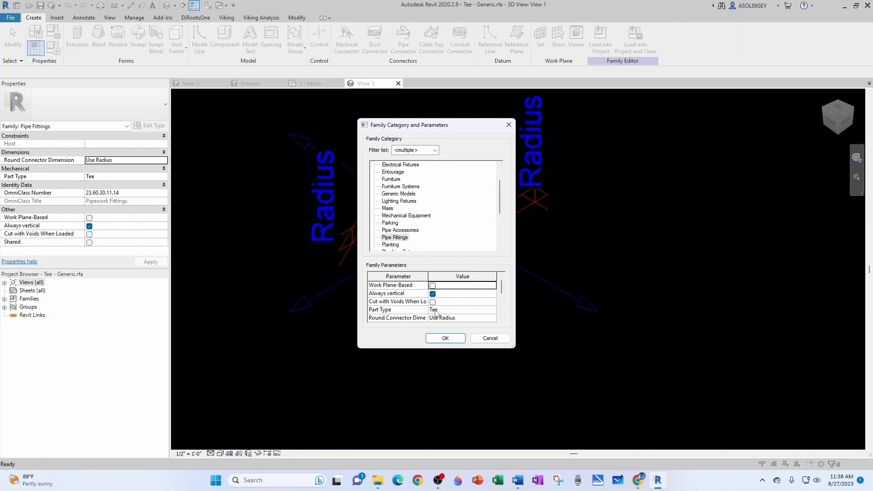
left_click(446, 338)
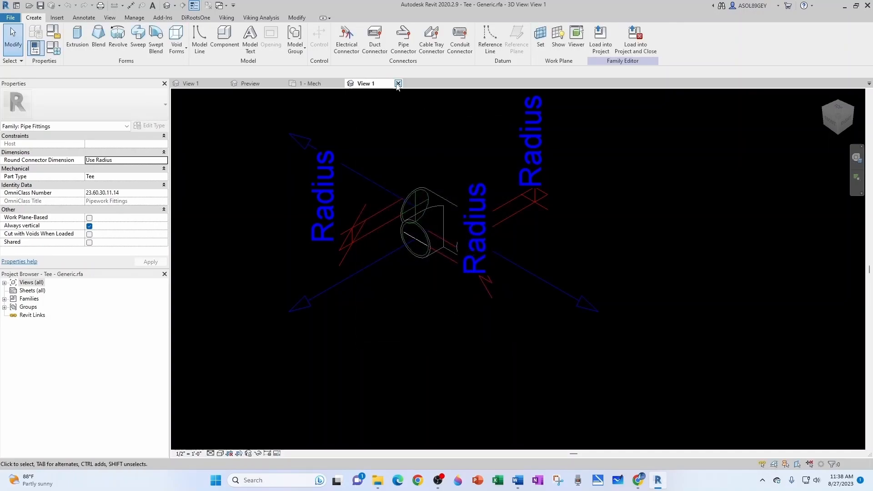
left_click(399, 84)
left_click(495, 200)
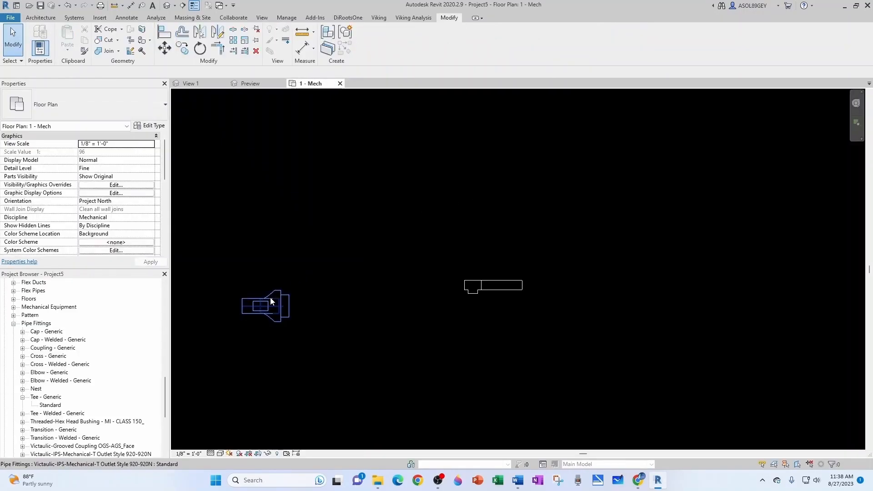
- Check the part type of the Victaulic Mechanical-T Outlet family and return to the 1 - Mech floor plan
left_click(193, 84)
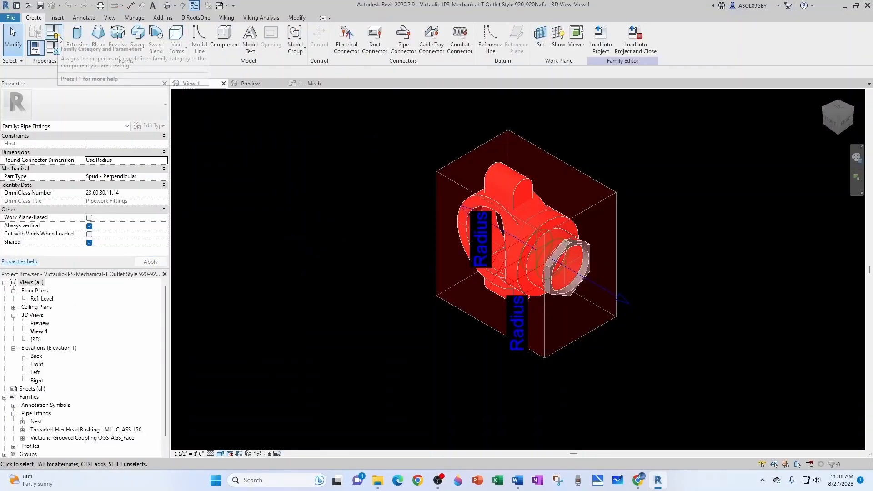
left_click(59, 38)
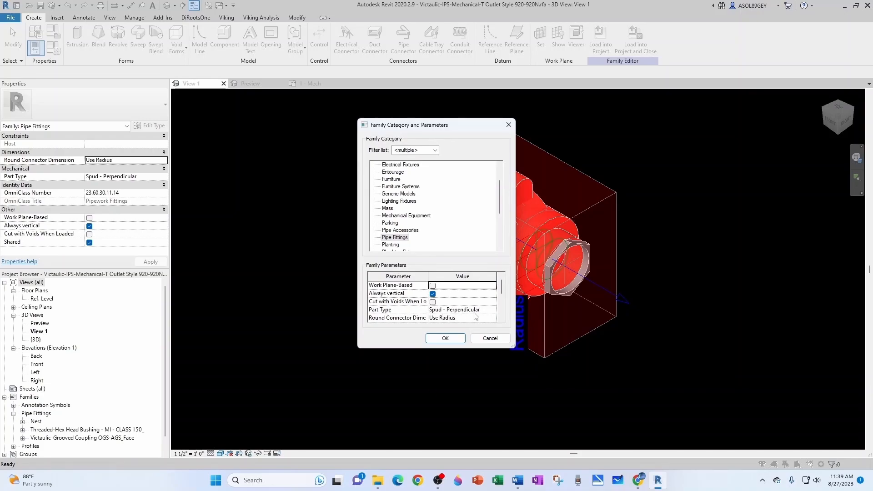
left_click(489, 338)
left_click(312, 82)
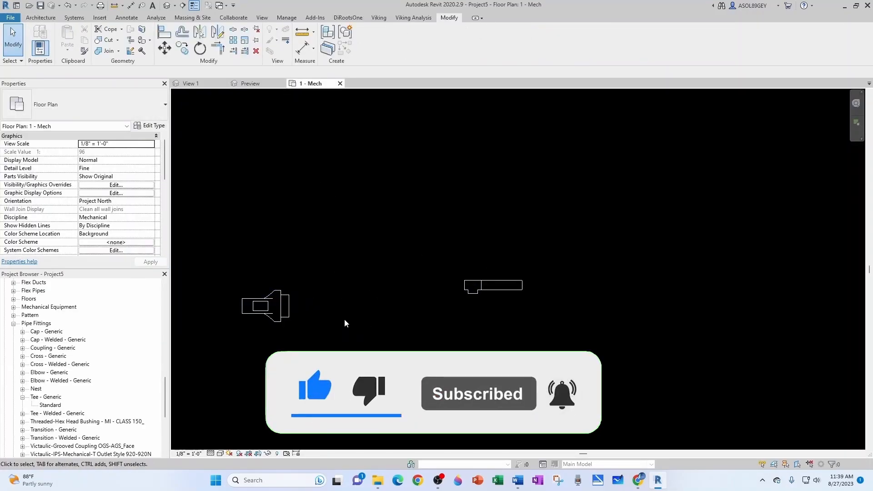
- Open the routing preferences of the Standard pipe type from its type properties
left_click(13, 323)
left_click(13, 340)
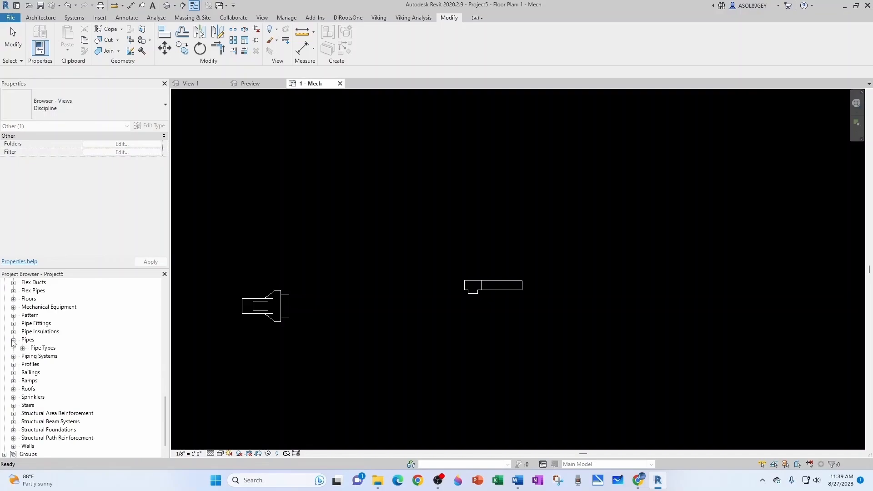
left_click(23, 348)
left_click(50, 364)
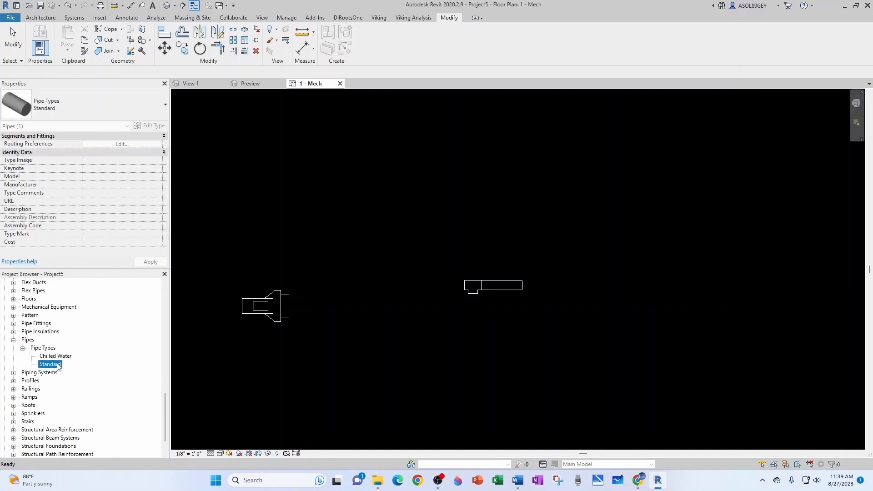
right_click(56, 365)
left_click(94, 322)
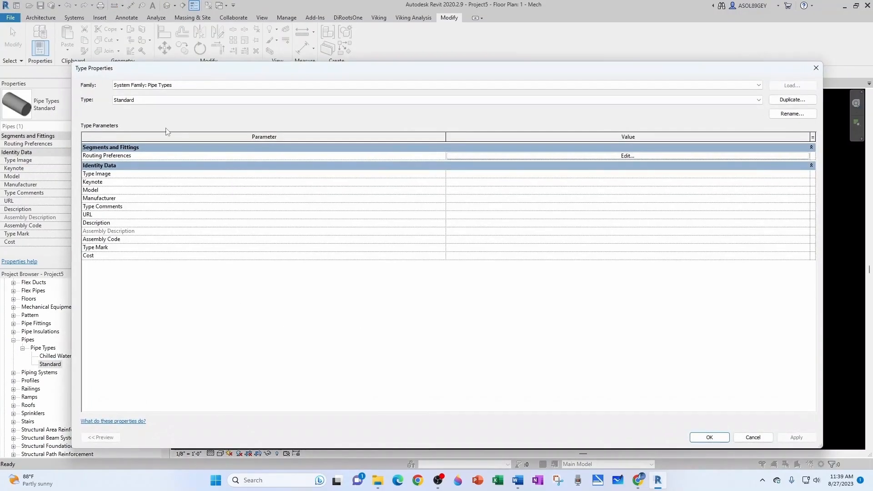
left_click(583, 157)
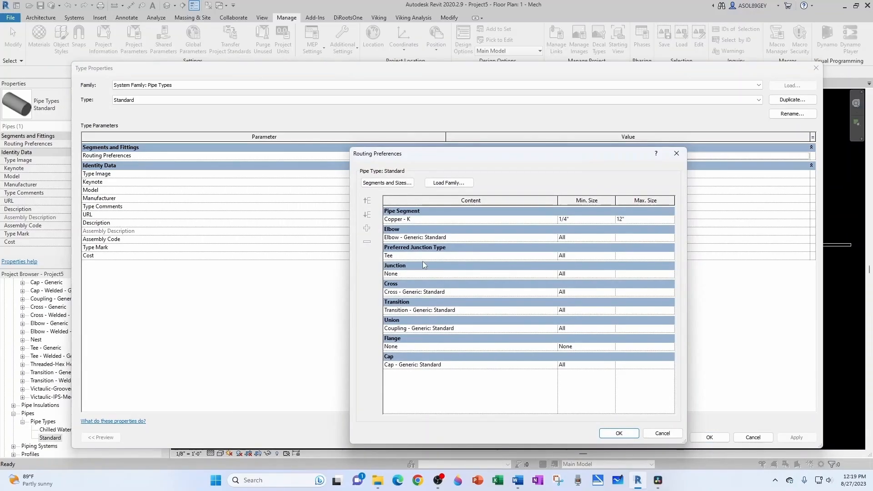
- Set the Standard pipe type's preferred junction type to Tap and its junction to Victaulic-IPS-Mechanical-T Outlet Style 920-920N: Standard, and accept the changes
left_click(553, 257)
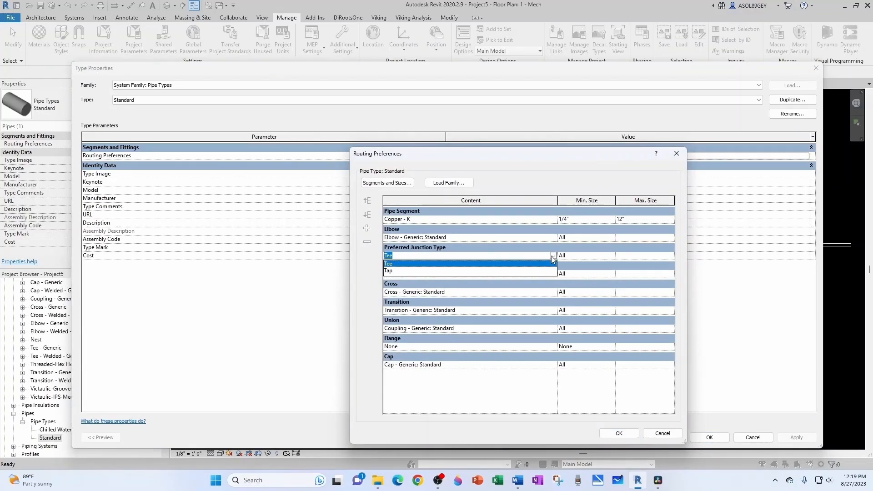
left_click(391, 271)
left_click(399, 274)
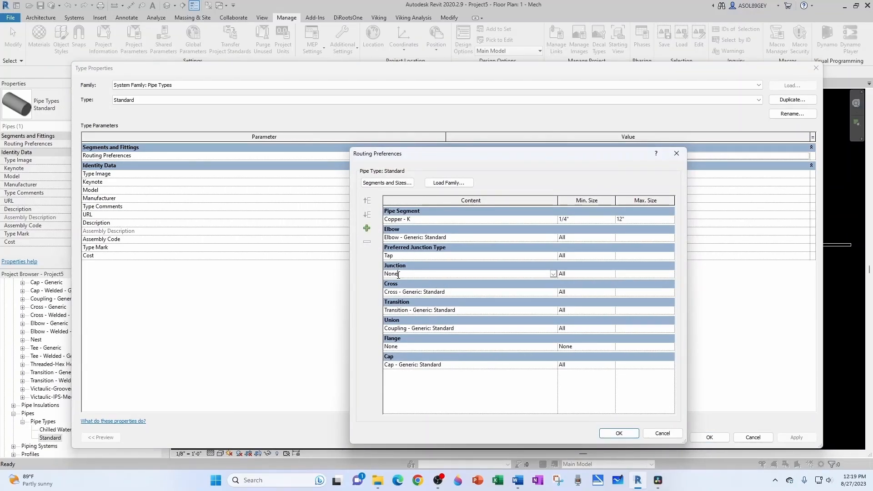
left_click(553, 274)
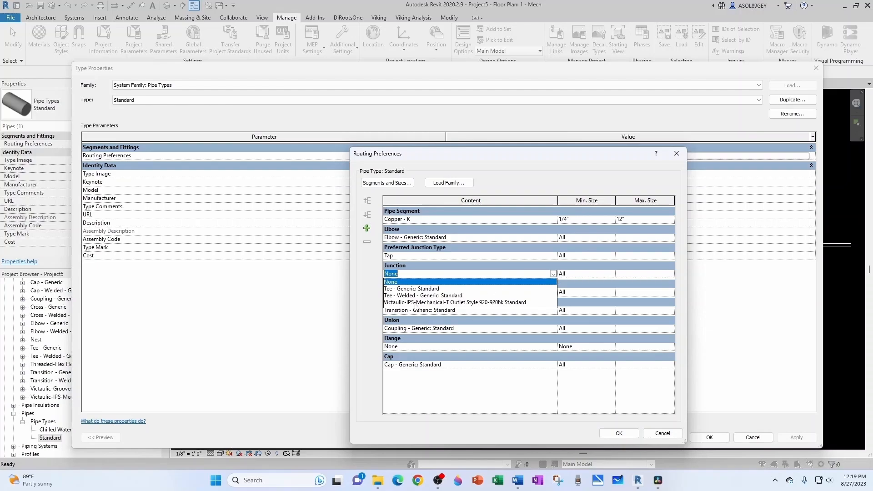
left_click(427, 302)
left_click(619, 433)
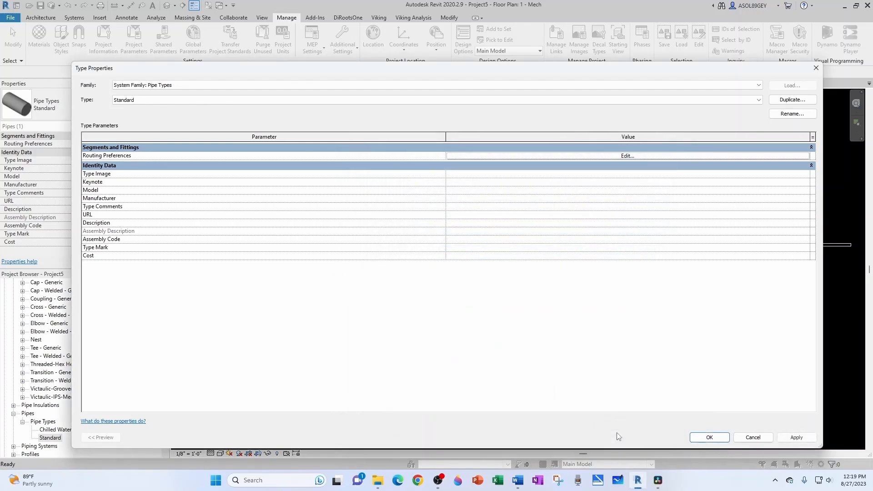
left_click(708, 438)
left_click(486, 311)
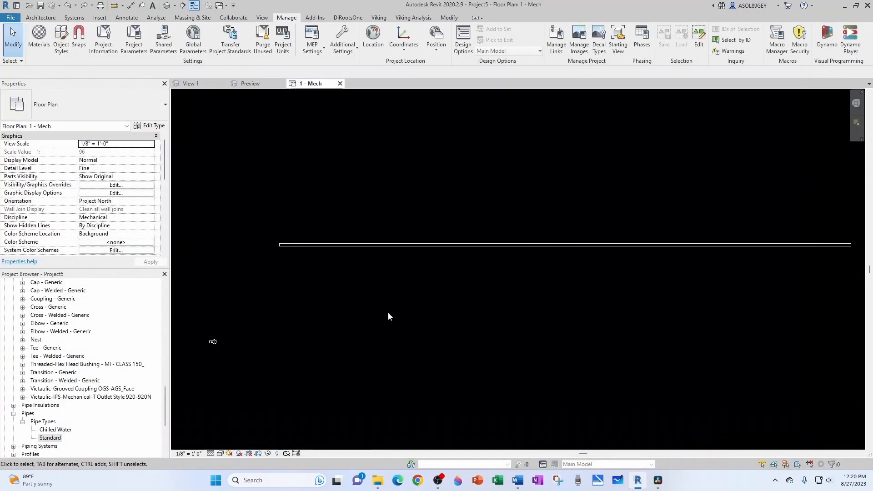
- Draw a horizontal 2 1/2" Standard pipe about 11' 7" long at 8' 0" elevation, below the existing long pipe
key("p")
key("i")
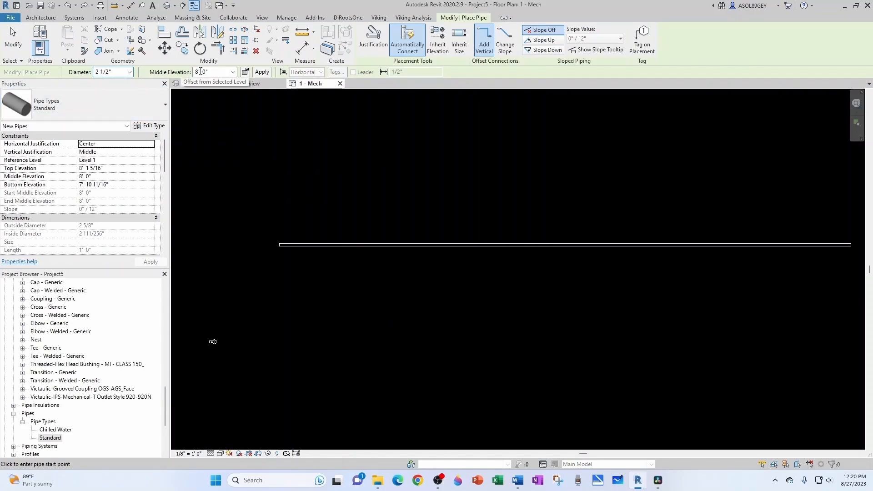
left_click(414, 317)
left_click(574, 318)
key("Escape")
key("Escape")
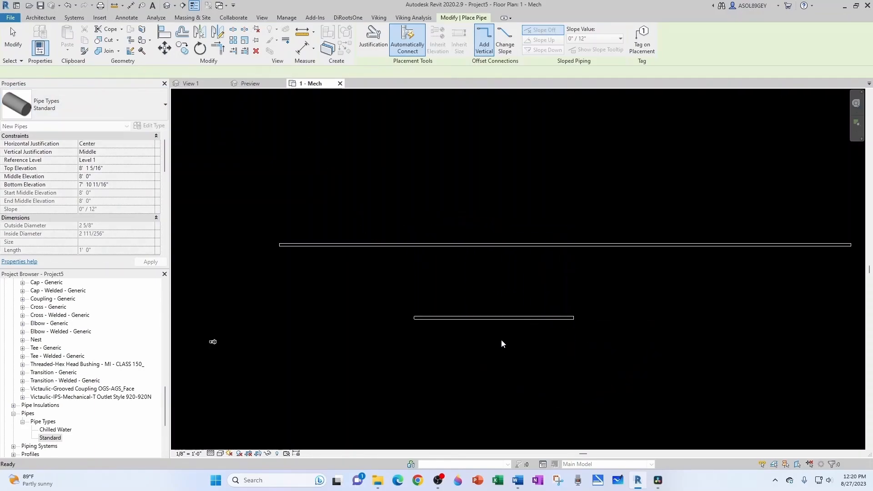
- Create a similar pipe with a 1 1/2" diameter as a perpendicular branch about 2' 2" down from the middle of the new horizontal pipe
scroll(499, 340, "up", 2)
left_click(464, 306)
key("c")
key("s")
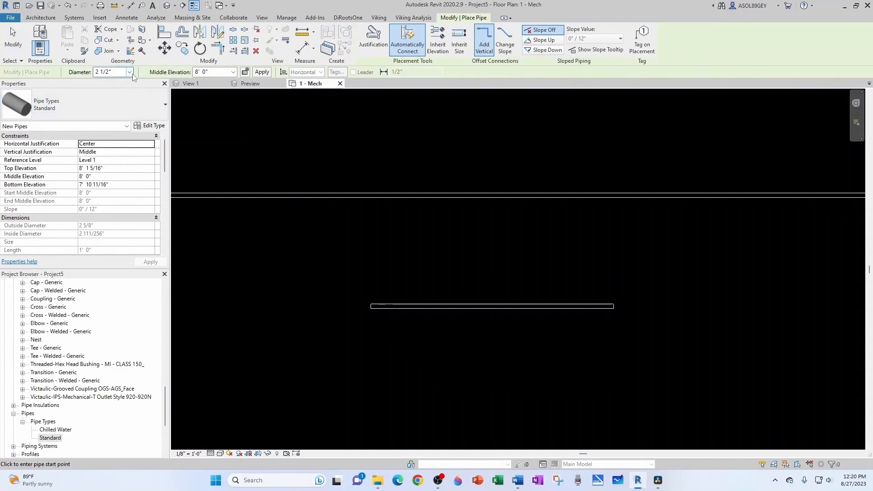
left_click(129, 72)
left_click(111, 123)
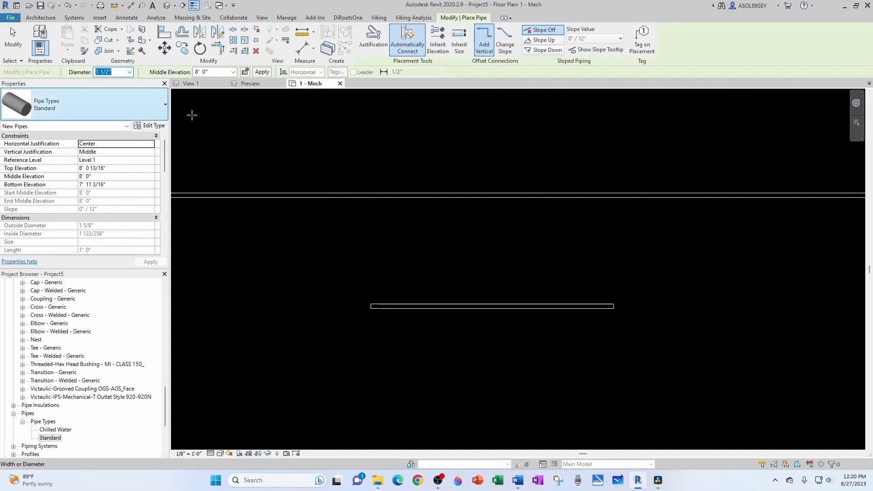
scroll(495, 298, "up", 2)
left_click(496, 302)
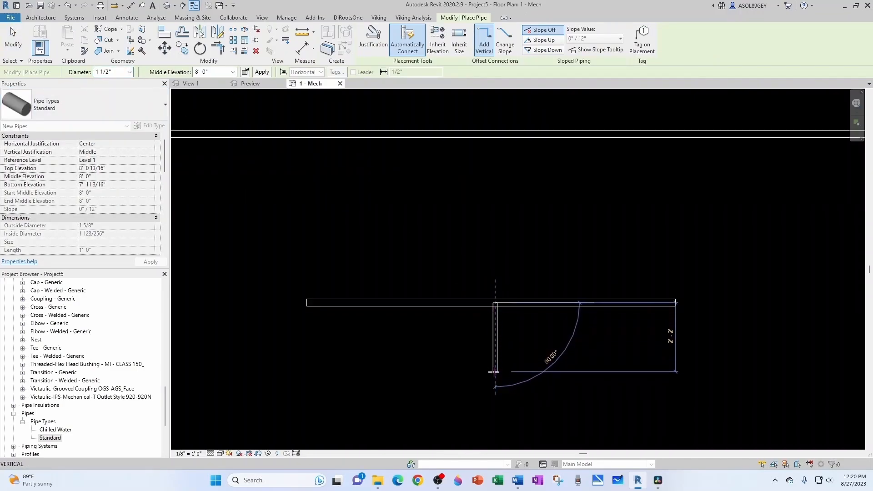
left_click(494, 372)
key("Escape")
key("Escape")
- Delete the long upper pipe and the small separate fitting assembly beside the new pipes
scroll(496, 272, "down", 3)
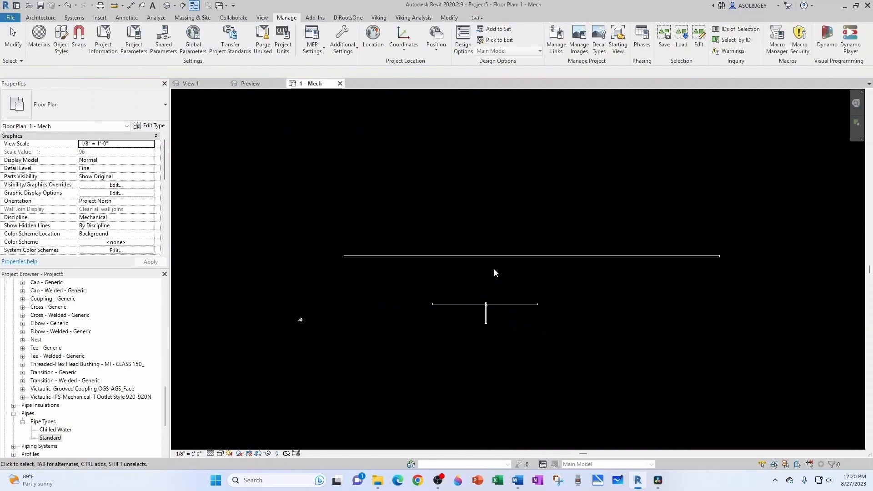
left_click(495, 256)
key("Delete")
left_click_drag(255, 277, 378, 375)
key("Delete")
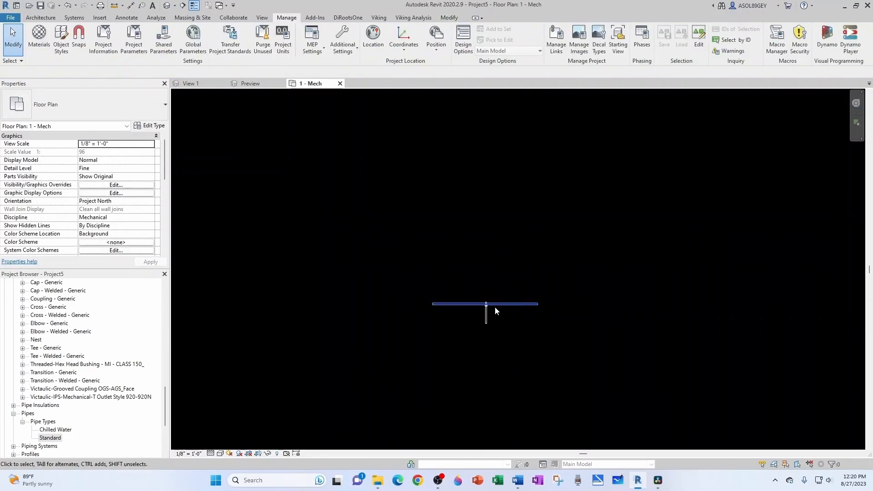
- Inspect the properties of the tapped main pipe and of the Victaulic outlet fitting at the branch
scroll(495, 310, "up", 4)
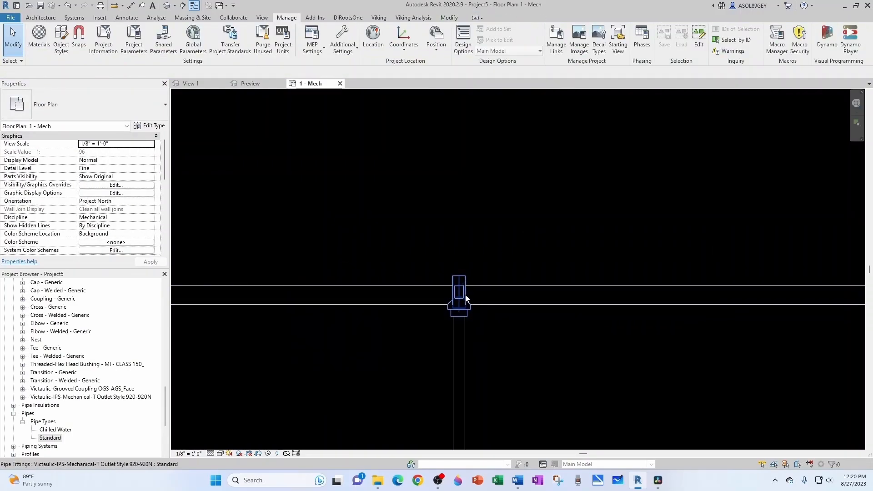
left_click(503, 304)
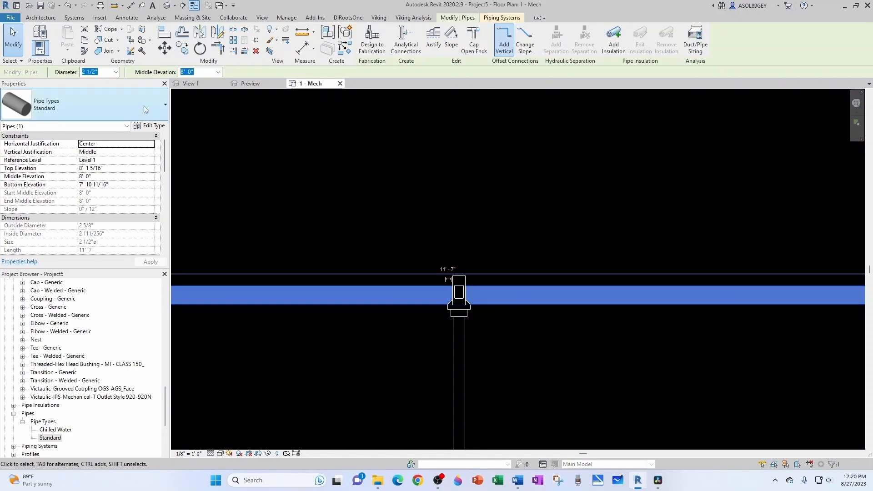
left_click(413, 207)
left_click(454, 282)
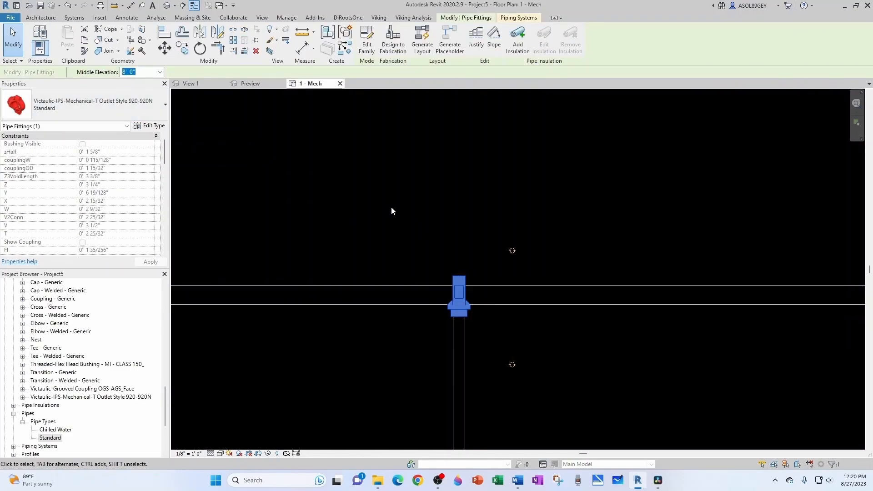
- Isolate the main pipe, outlet fitting and branch in a 3D view and examine how the outlet sits on the uncut pipe
left_click_drag(483, 242, 428, 234)
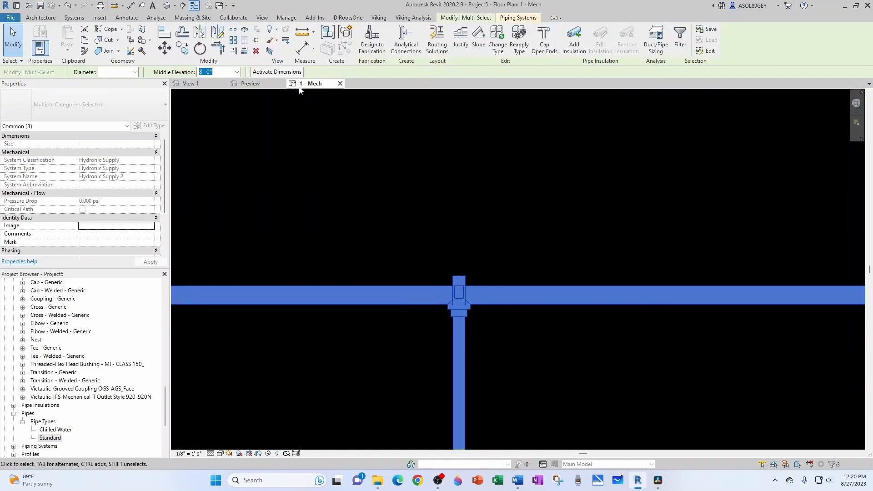
left_click(270, 51)
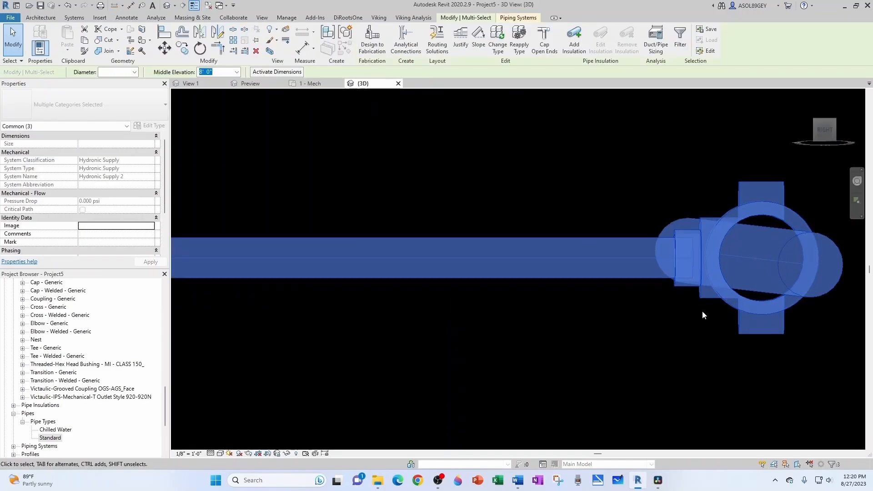
middle_click_drag(710, 337, 759, 360, "shift")
key("Escape")
middle_click_drag(809, 367, 550, 291)
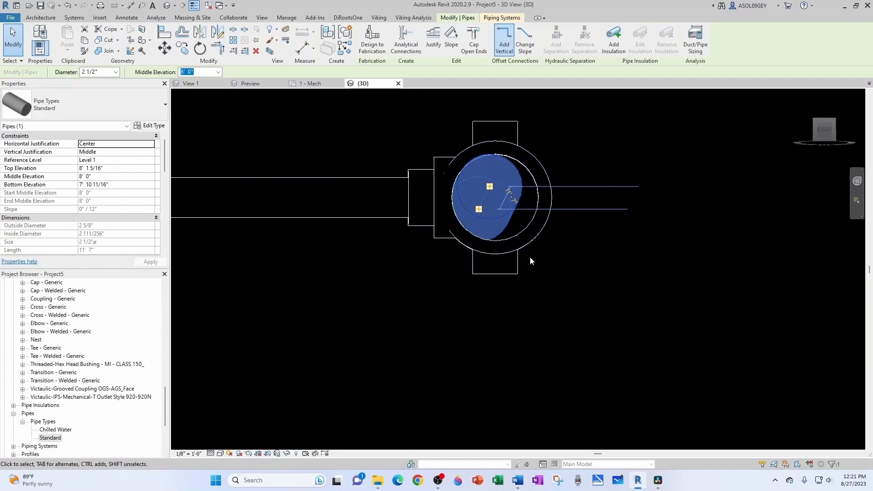
middle_click_drag(530, 258, 458, 259, "shift")
key("Escape")
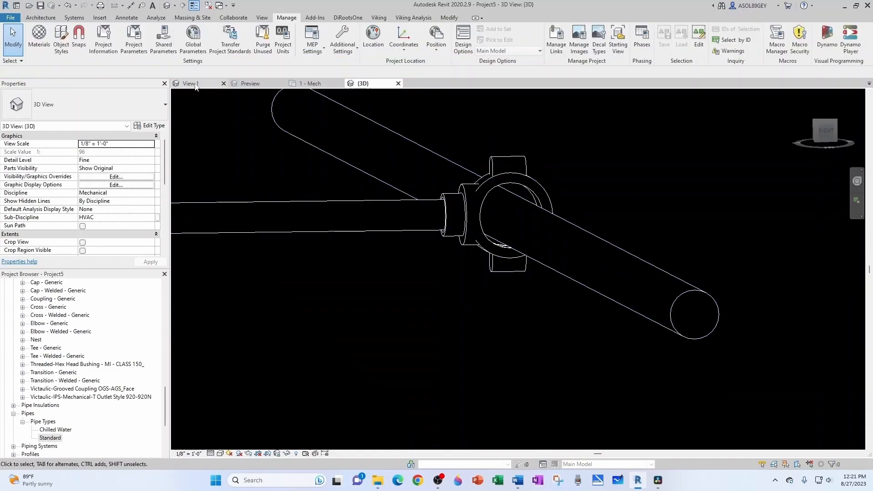
- Return to the Victaulic Mechanical-T Outlet family and review its family type parameters and formulas
left_click(191, 84)
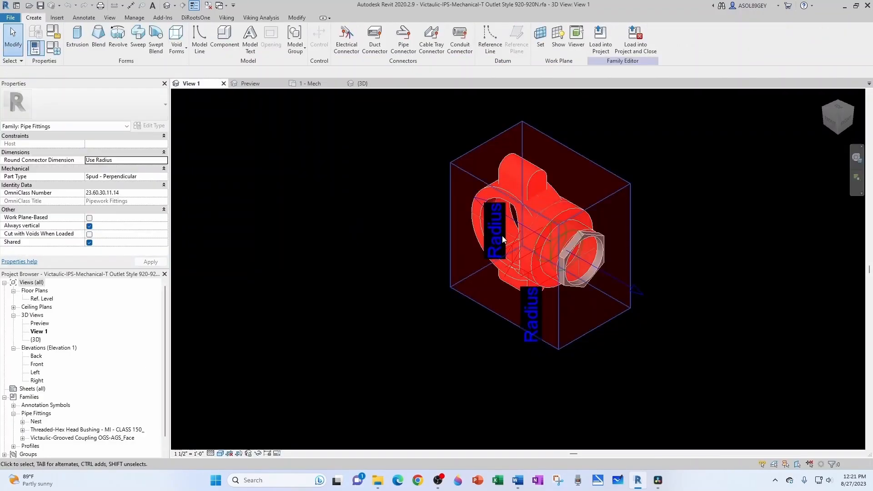
middle_click_drag(502, 236, 444, 254)
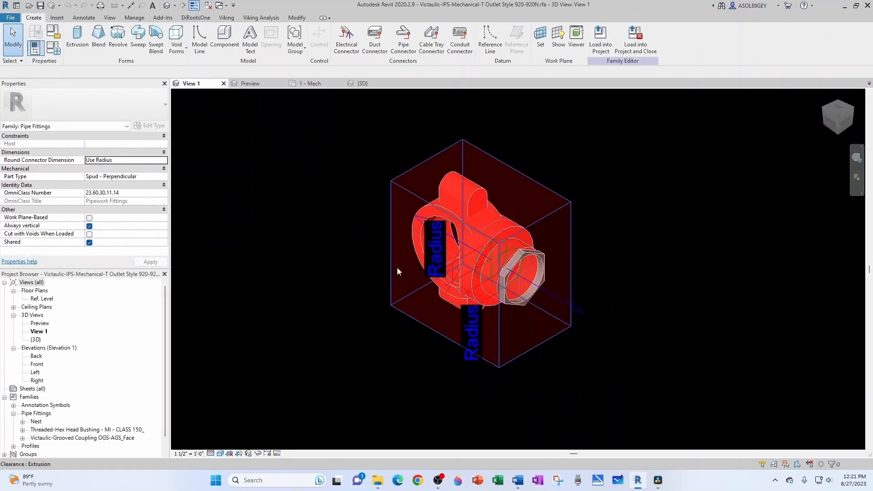
left_click(53, 49)
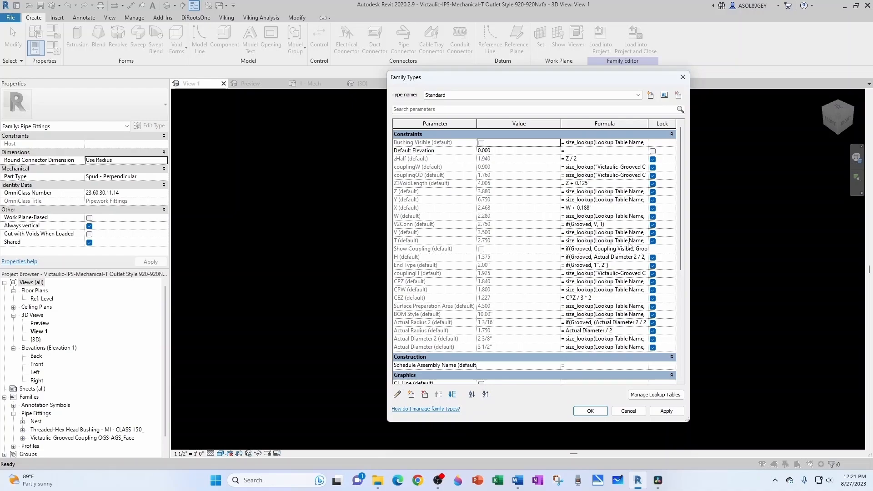
scroll(612, 194, "down", 10)
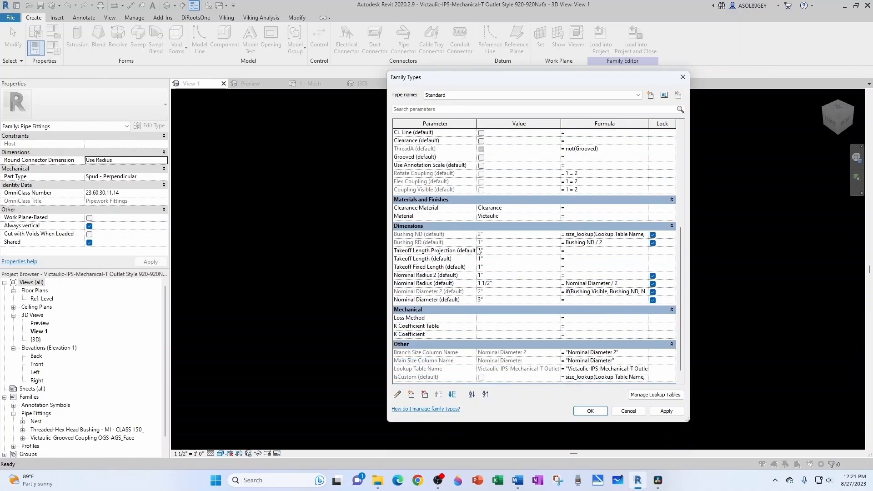
- Check the lookup tables stored in the outlet family, including Victaulic-IPS-Mechanical-T Outlet Style 920-920N, and leave the family types without changes
left_click(655, 395)
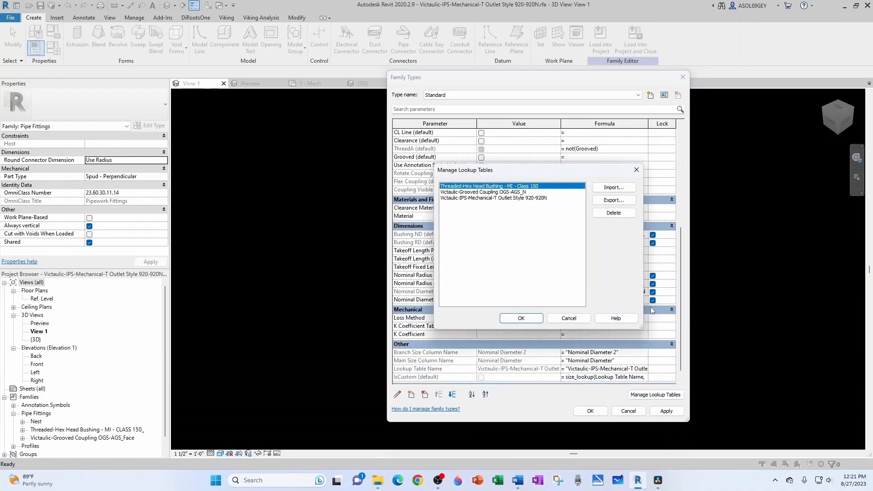
left_click(478, 193)
left_click(479, 199)
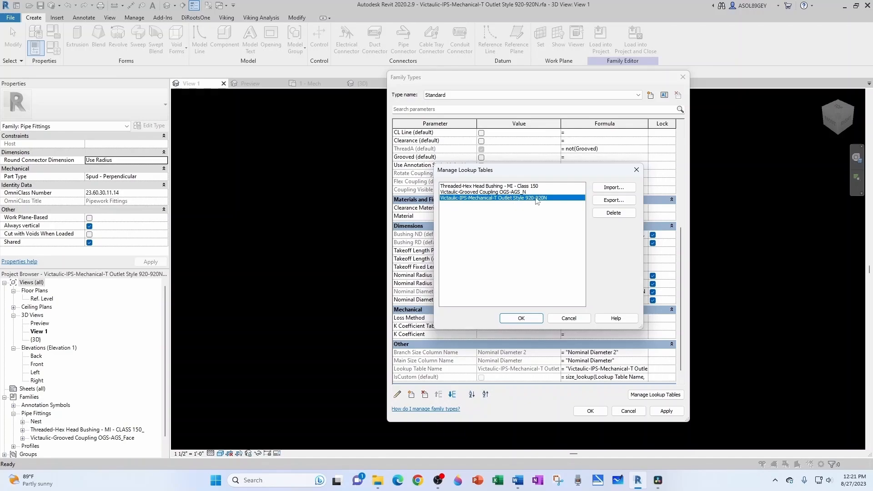
left_click(568, 318)
key("Escape")
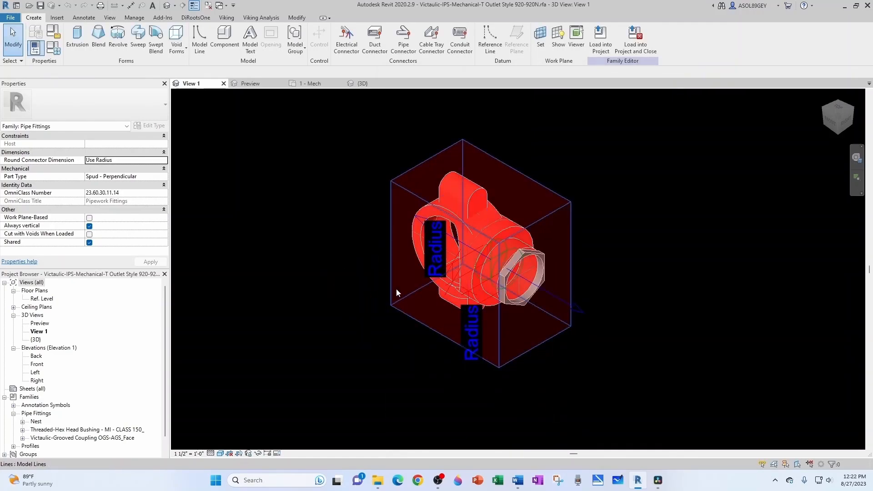
- Switch to the Preview view of the Victaulic Mechanical-T Cross family and examine its geometry and connectors
left_click(251, 84)
middle_click_drag(348, 212, 452, 304, "shift")
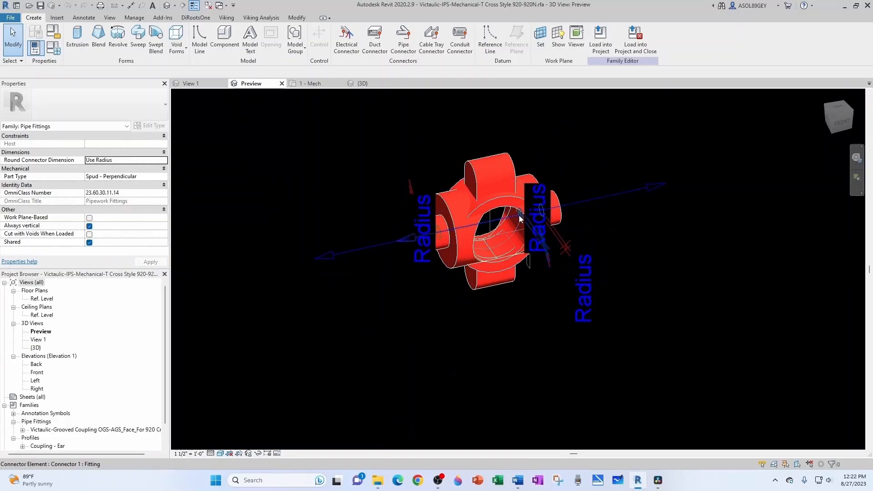